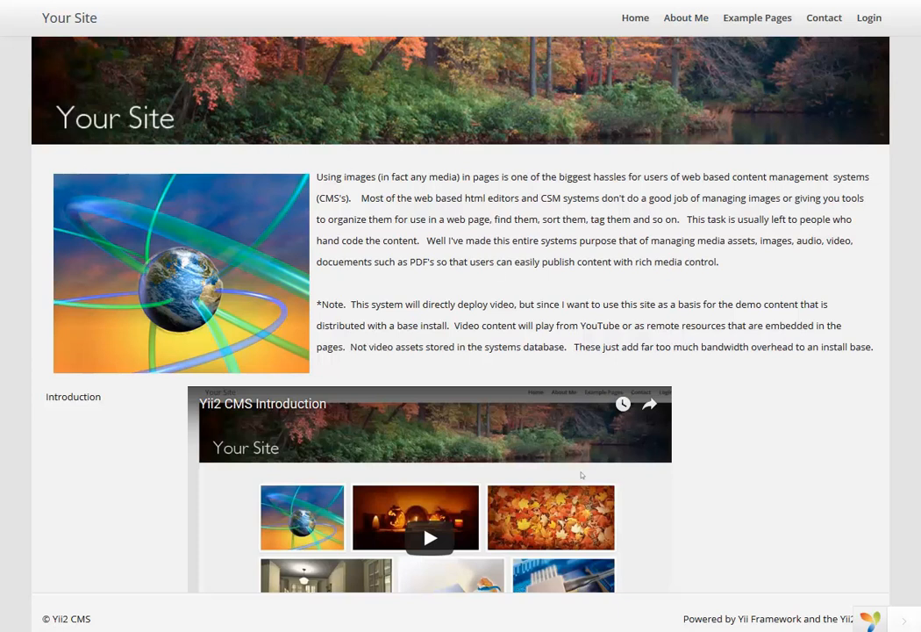
# Look over the public page's introductory text and its embedded Introduction and About Layouts videos
pyautogui.scroll(-5, 461, 316)
pyautogui.scroll(3, 460, 316)
pyautogui.scroll(-2, 460, 316)
pyautogui.scroll(4, 461, 316)
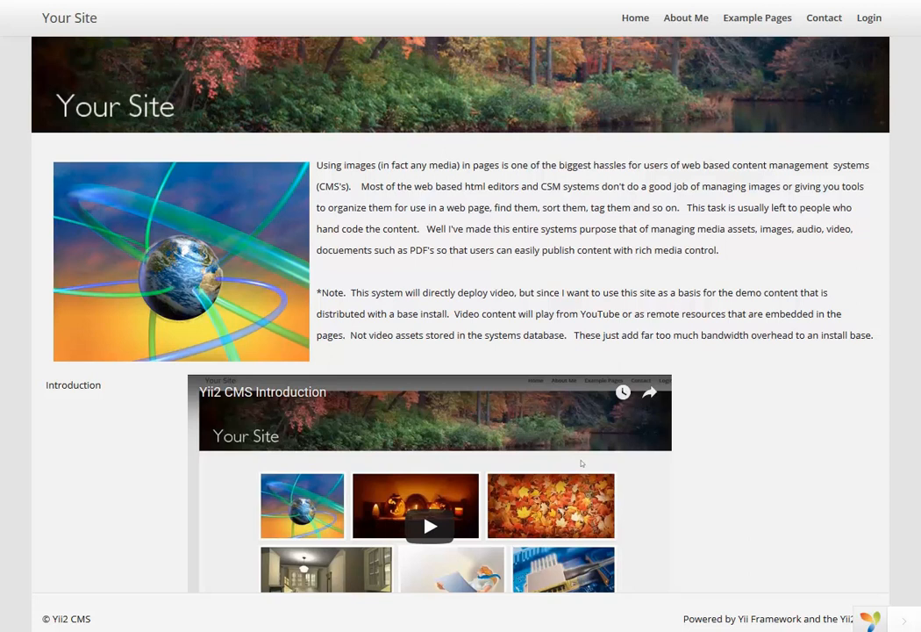
pyautogui.scroll(-5, 461, 316)
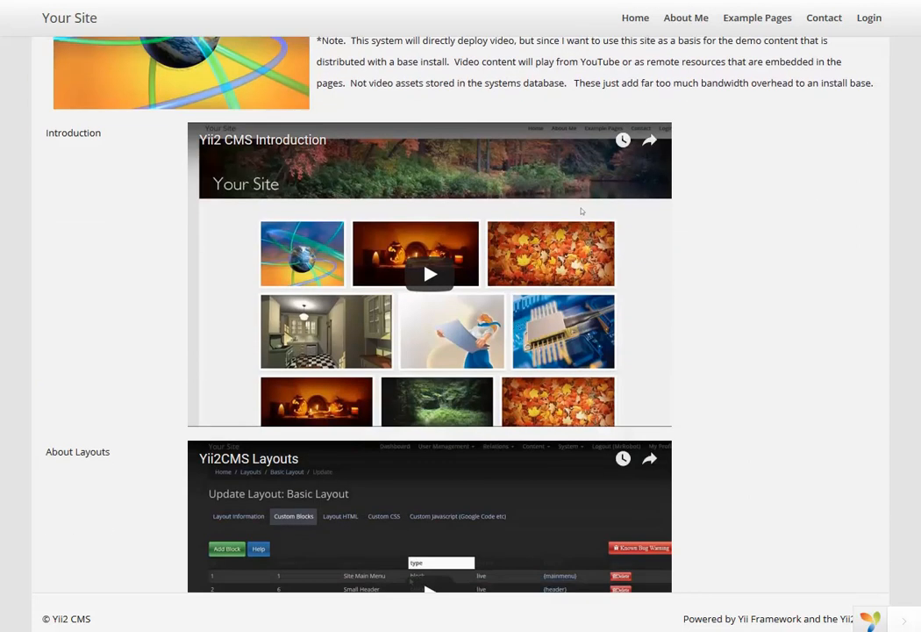
pyautogui.scroll(5, 461, 315)
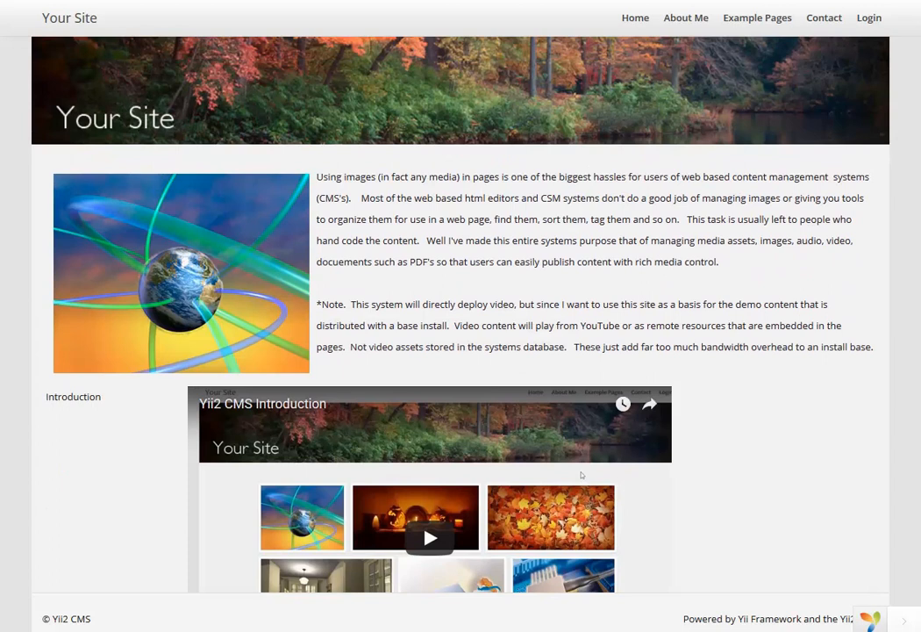
pyautogui.scroll(-5, 461, 316)
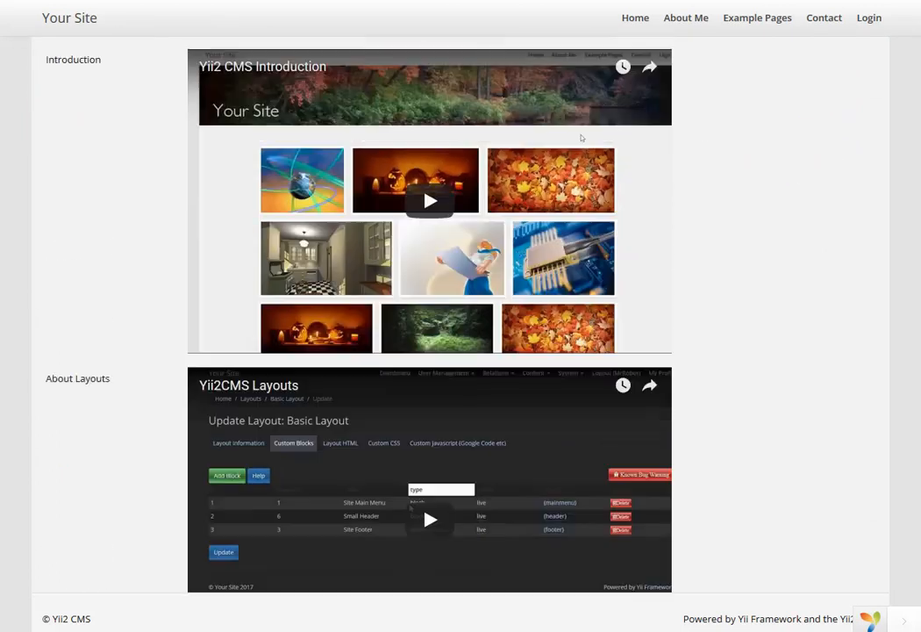
pyautogui.scroll(5, 461, 316)
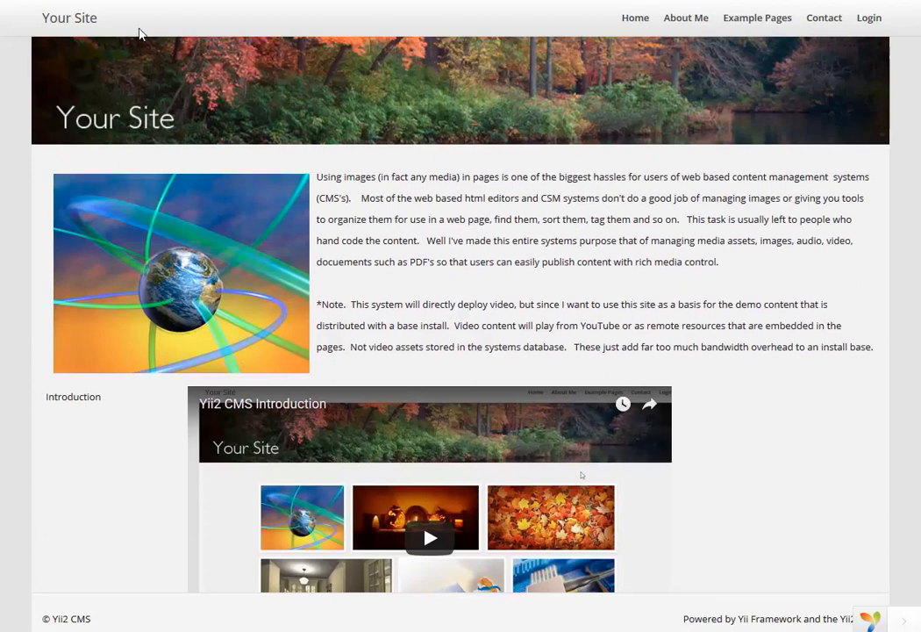
# Switch to the site's backend and review the list of blocks and the available content sections
pyautogui.click(150, 1)
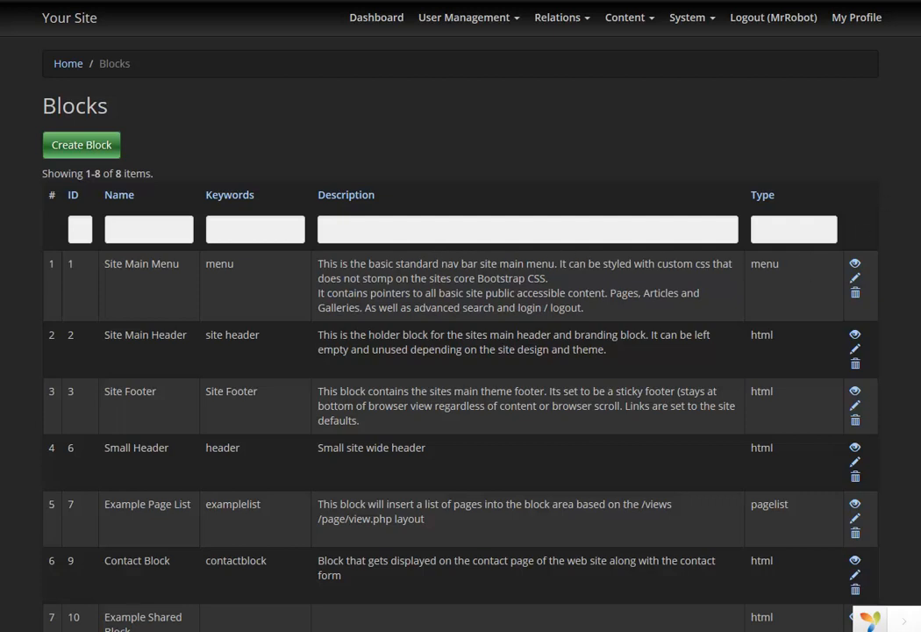
pyautogui.scroll(-3, 461, 351)
pyautogui.scroll(3, 461, 350)
pyautogui.scroll(-3, 920, 318)
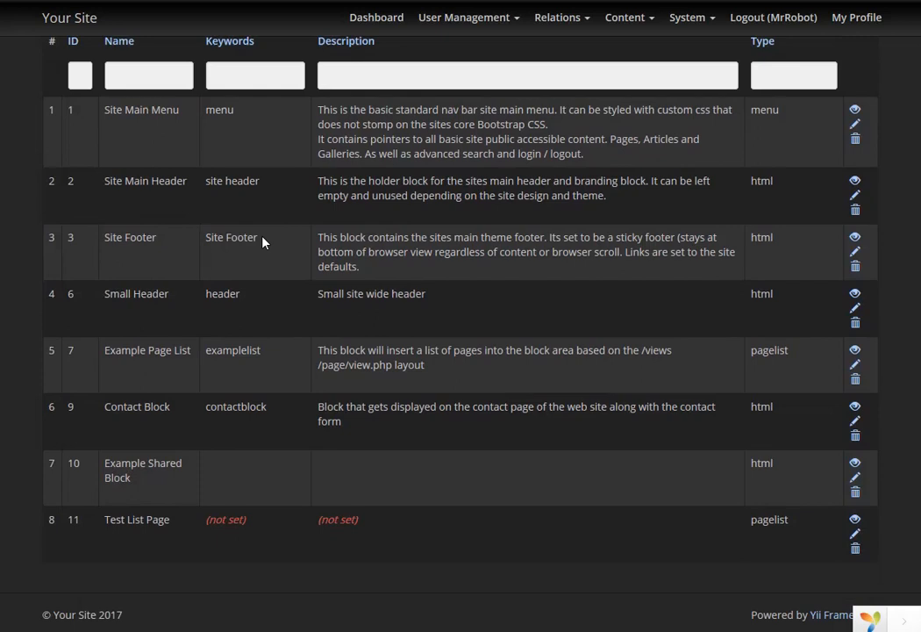
pyautogui.click(628, 21)
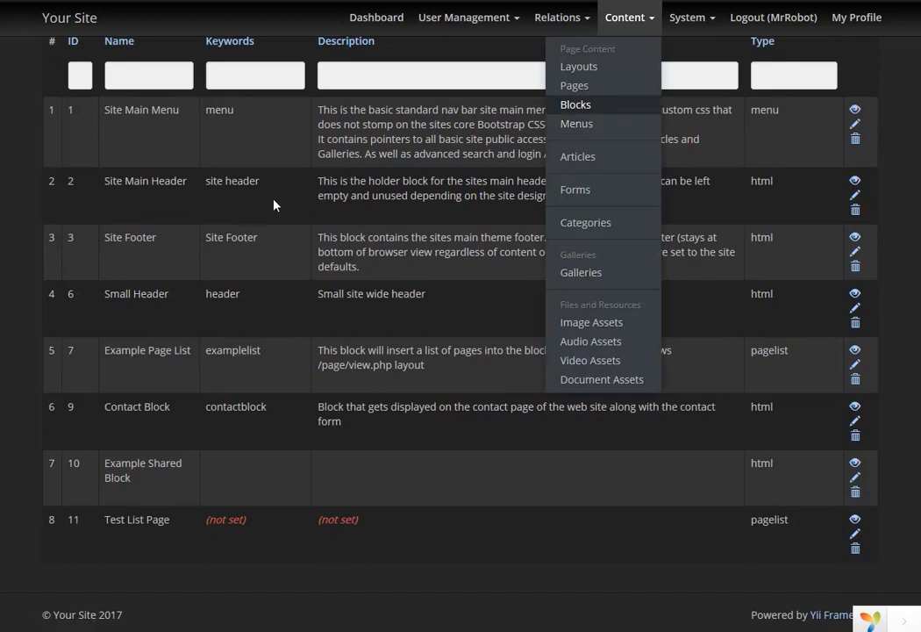
pyautogui.click(377, 239)
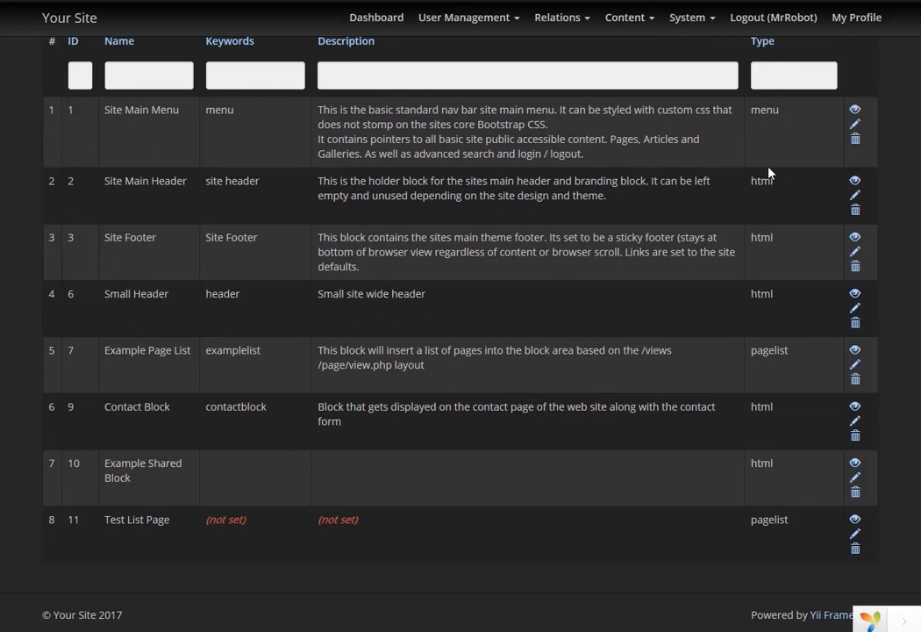
# Check the block types in the list and open the Example Page List block for updating
pyautogui.moveTo(750, 184); pyautogui.dragTo(790, 181)
pyautogui.click(796, 189)
pyautogui.click(798, 359)
pyautogui.click(855, 366)
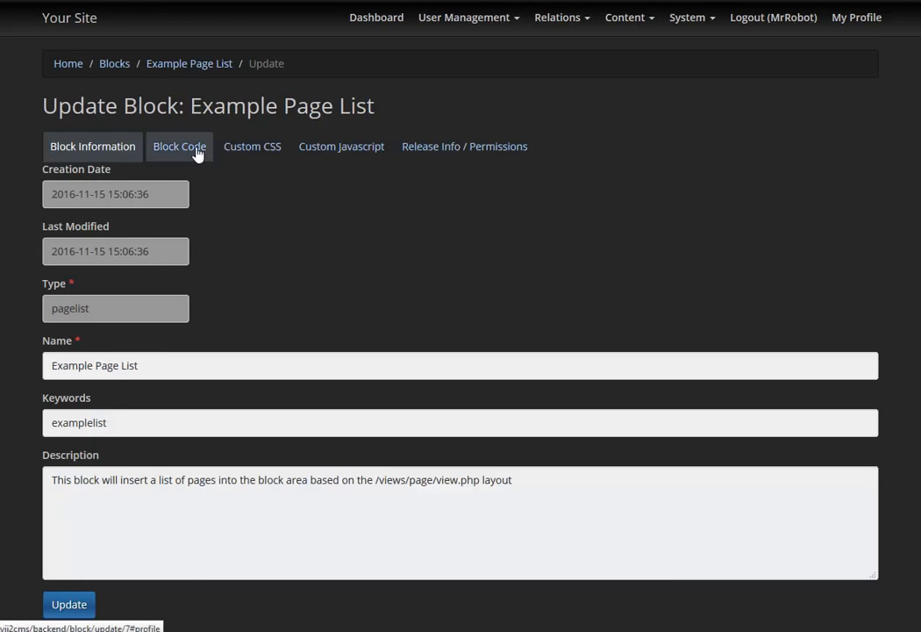
# Examine the field name and search value in the Example Page List block's List Search Argument
pyautogui.click(196, 151)
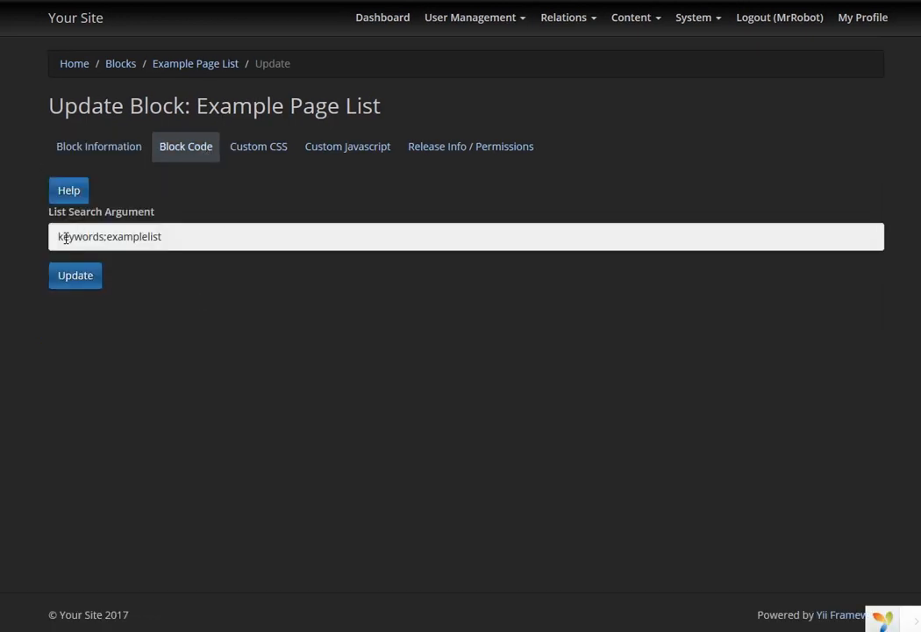
pyautogui.moveTo(52, 236); pyautogui.dragTo(104, 237)
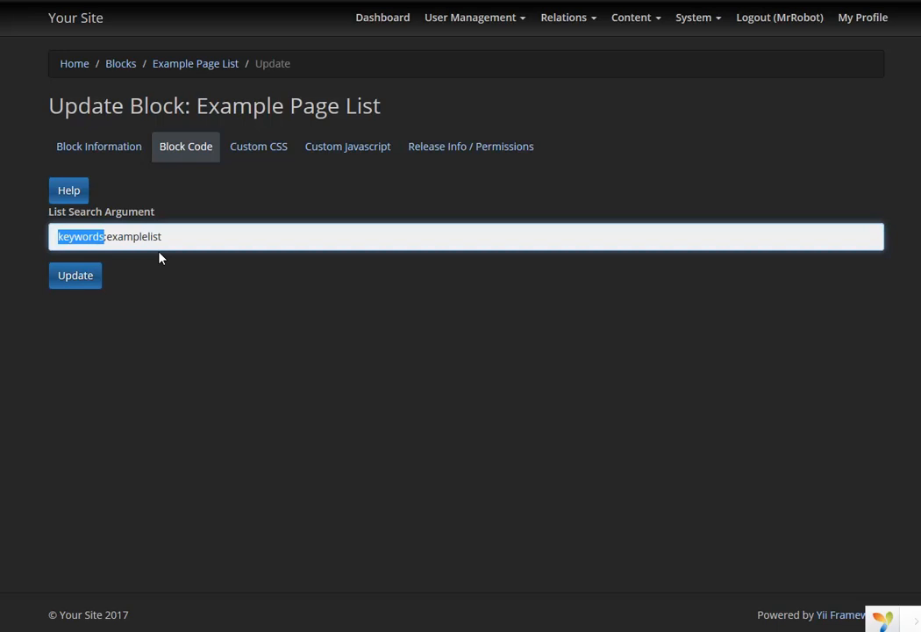
pyautogui.click(109, 236)
pyautogui.moveTo(108, 236); pyautogui.dragTo(179, 236)
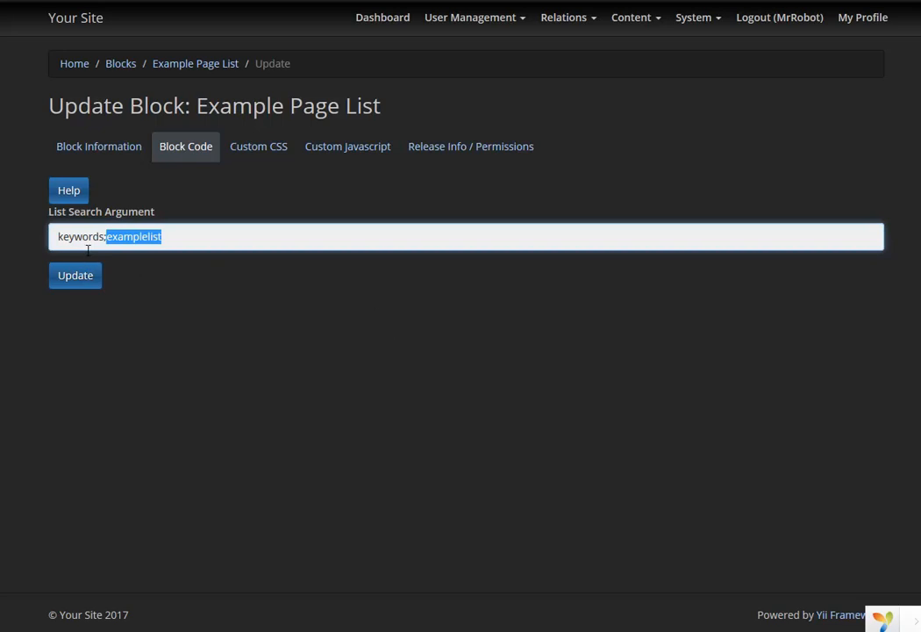
pyautogui.moveTo(53, 236); pyautogui.dragTo(105, 236)
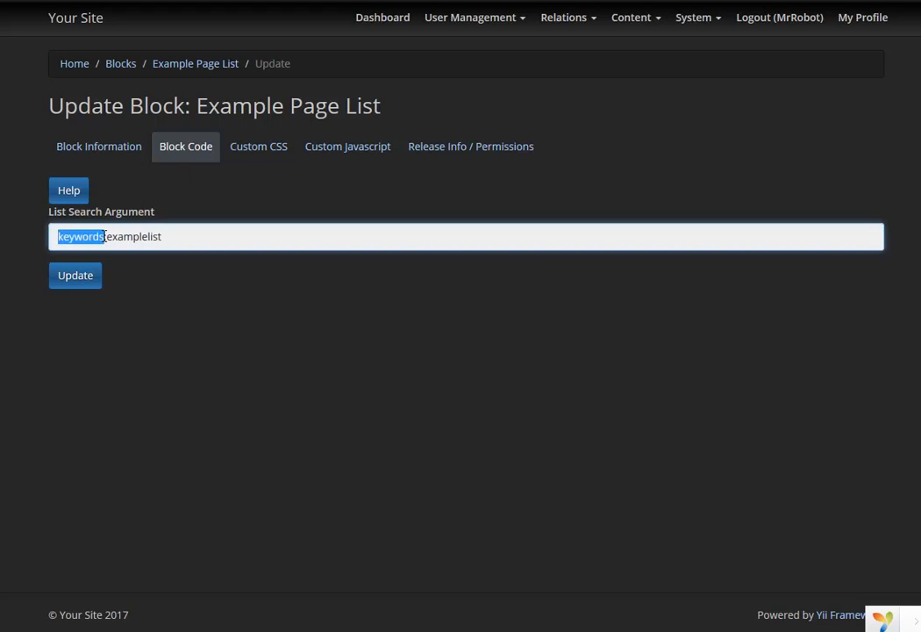
pyautogui.click(635, 28)
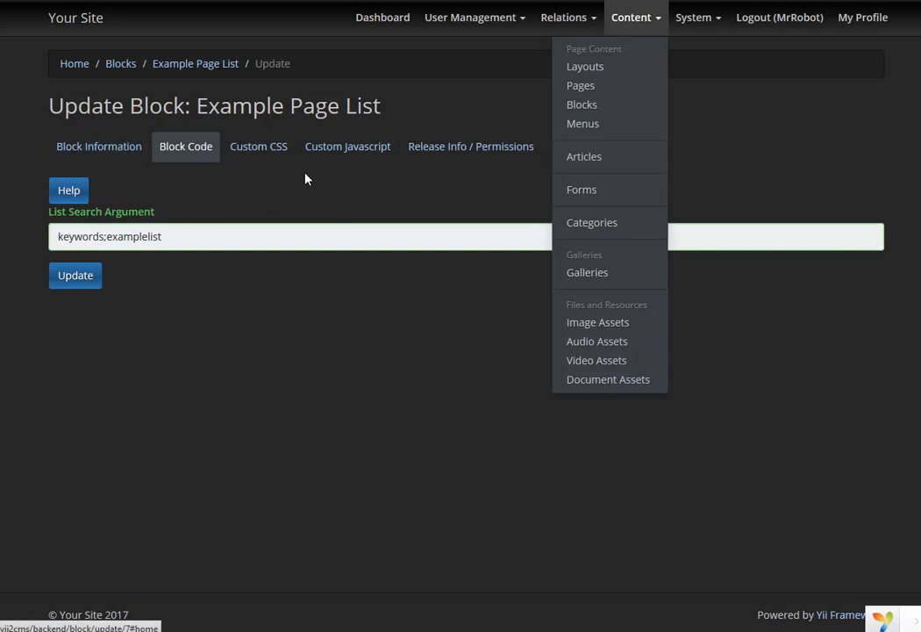
pyautogui.click(264, 180)
# Review the Example Page List block's general information, custom CSS, release settings and selectable viewing roles
pyautogui.click(93, 153)
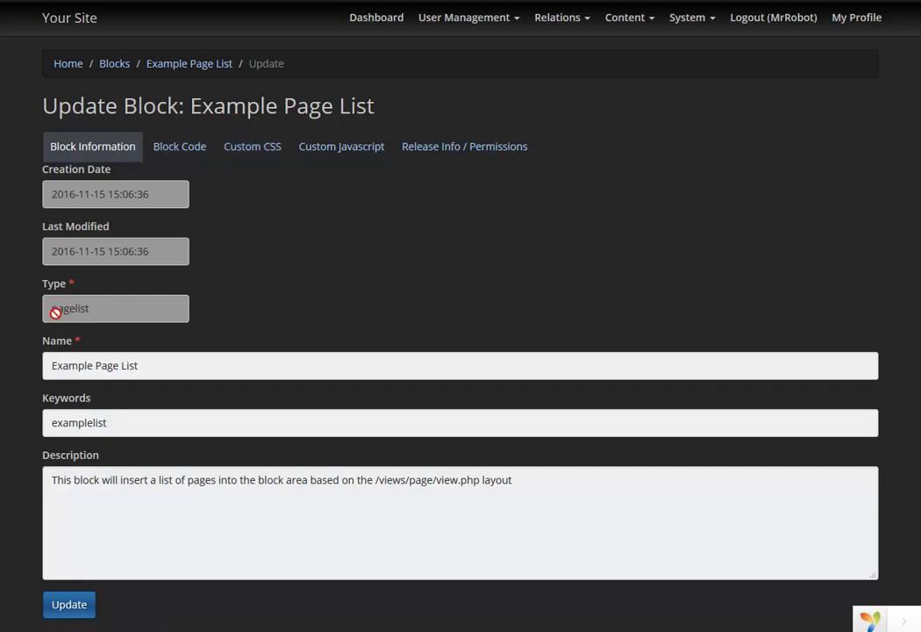
pyautogui.click(260, 156)
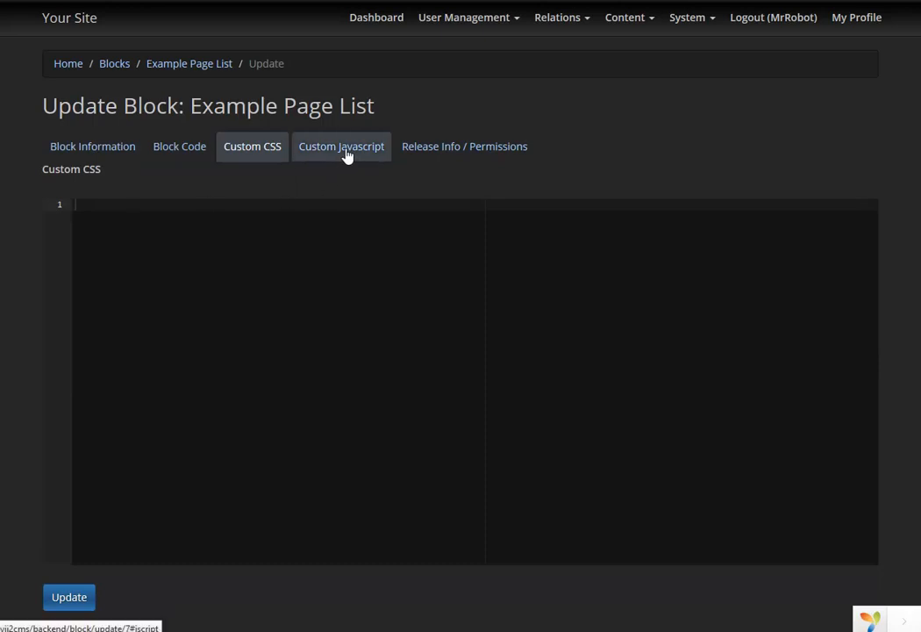
pyautogui.click(467, 158)
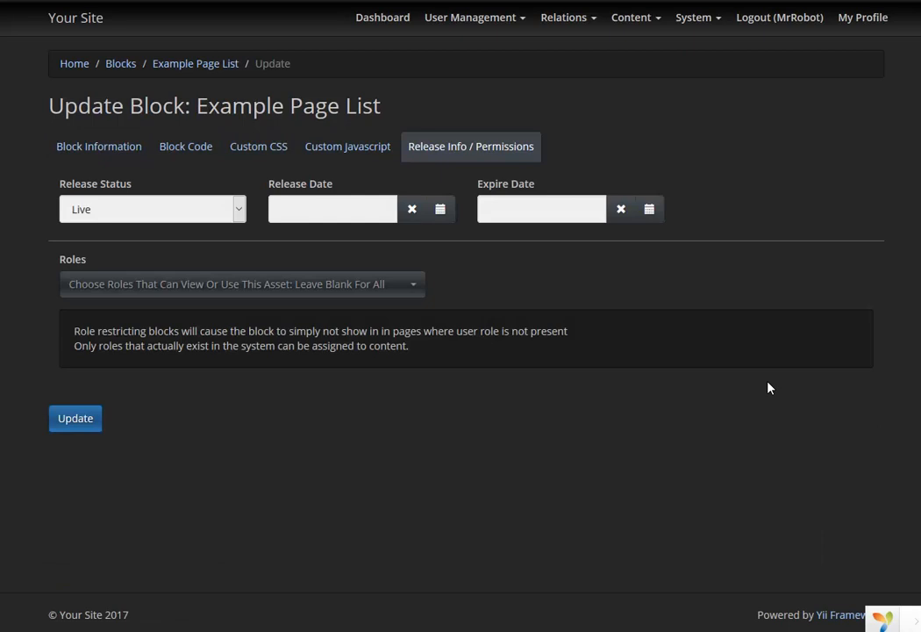
pyautogui.click(412, 286)
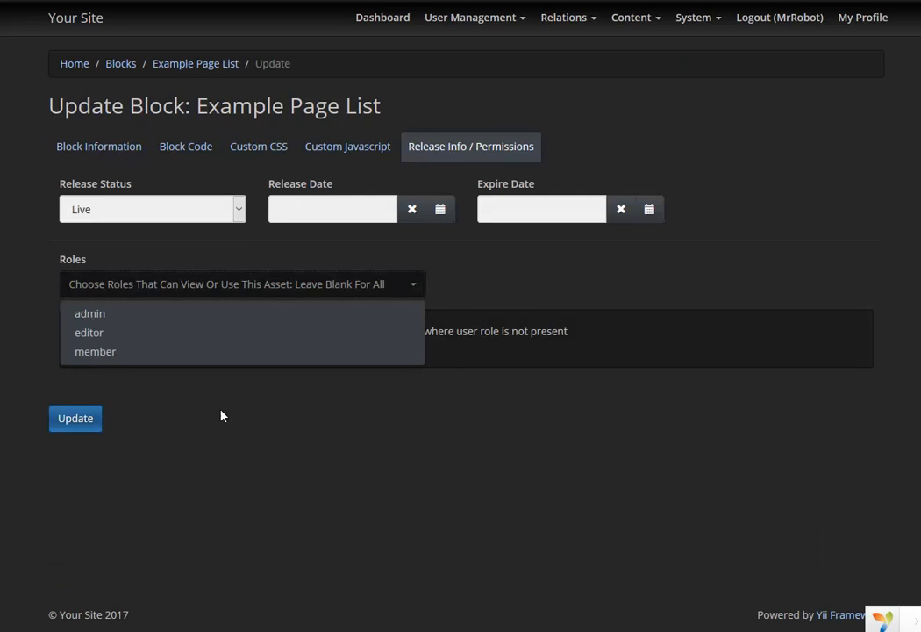
pyautogui.click(715, 292)
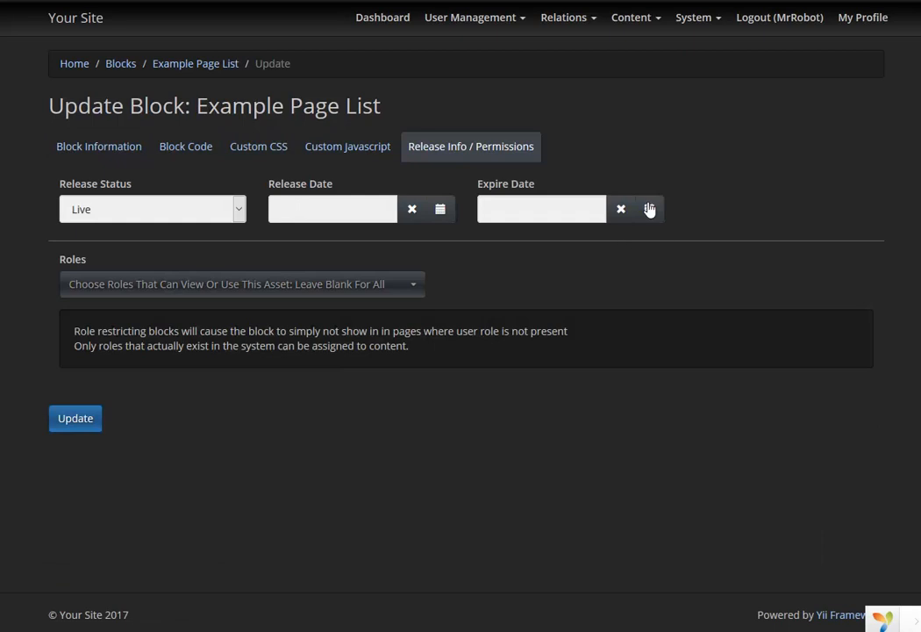
# Return to the block list and open the Small Header block's HTML code for updating
pyautogui.click(184, 68)
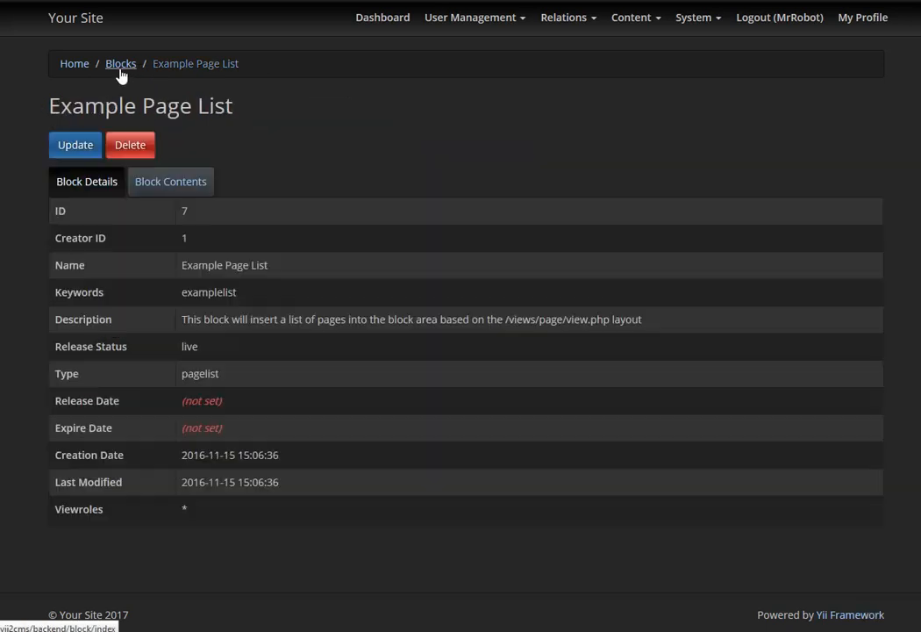
pyautogui.click(120, 68)
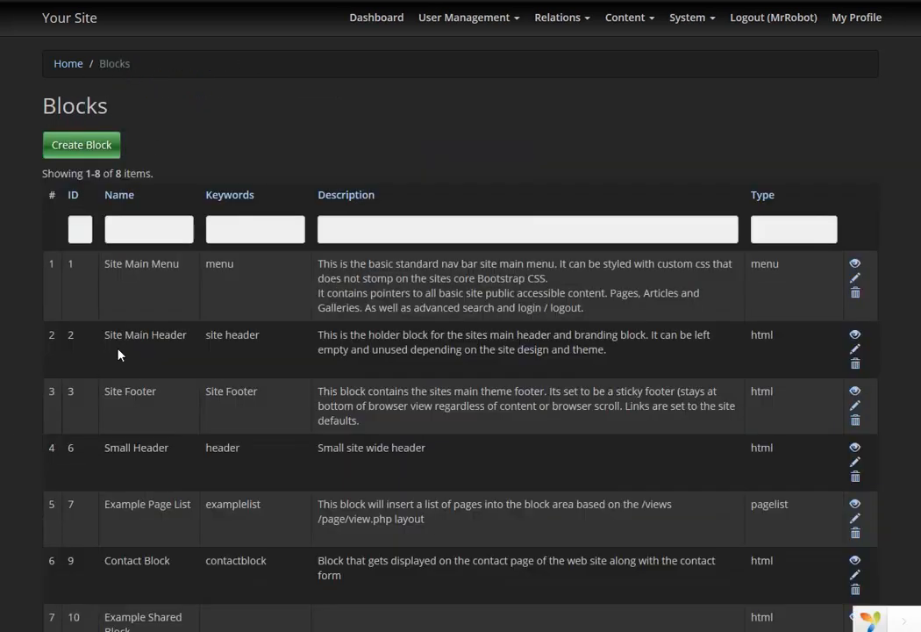
pyautogui.click(855, 461)
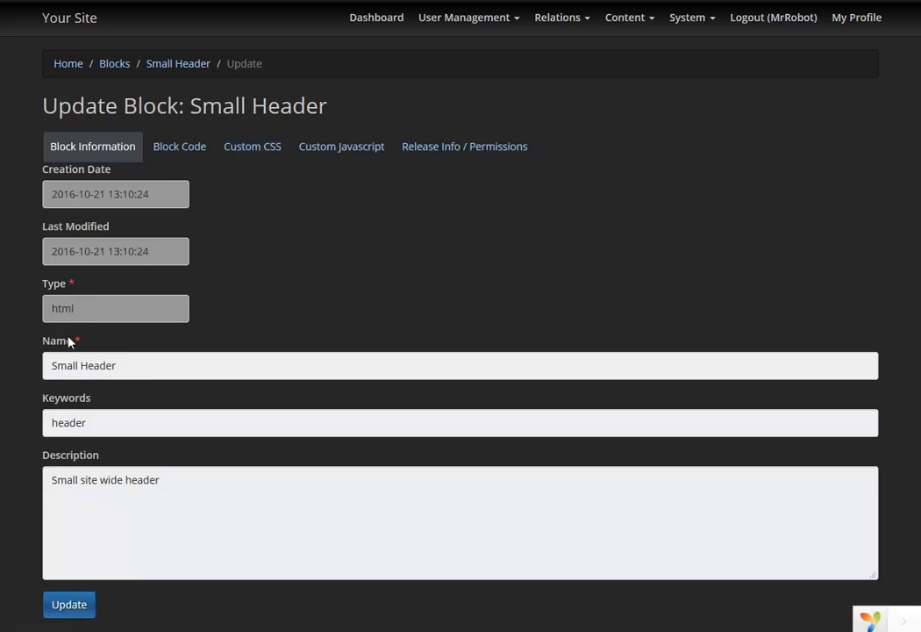
pyautogui.click(184, 155)
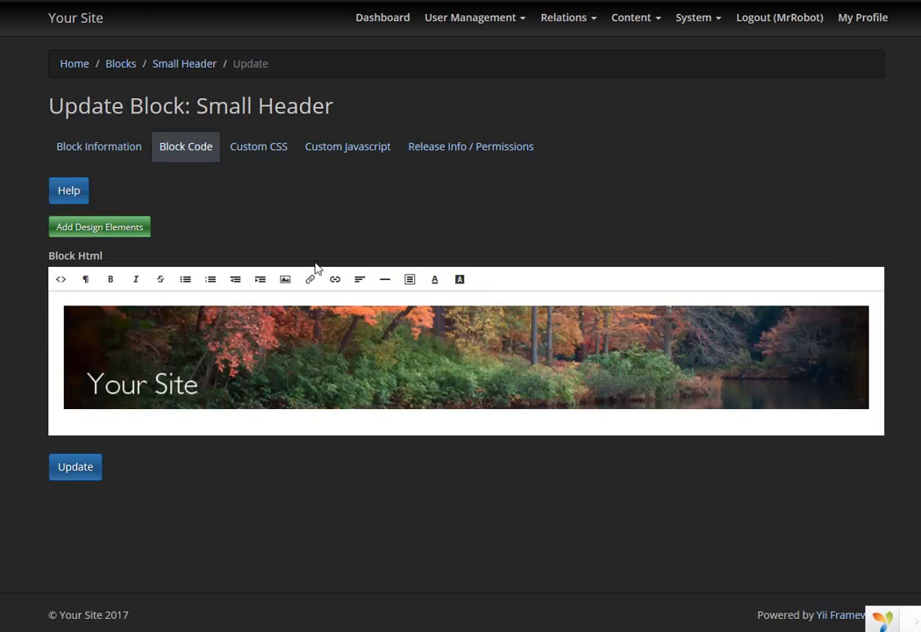
# Browse the design element categories from Headers through Contact in the page builder, and close it without adding anything
pyautogui.click(132, 237)
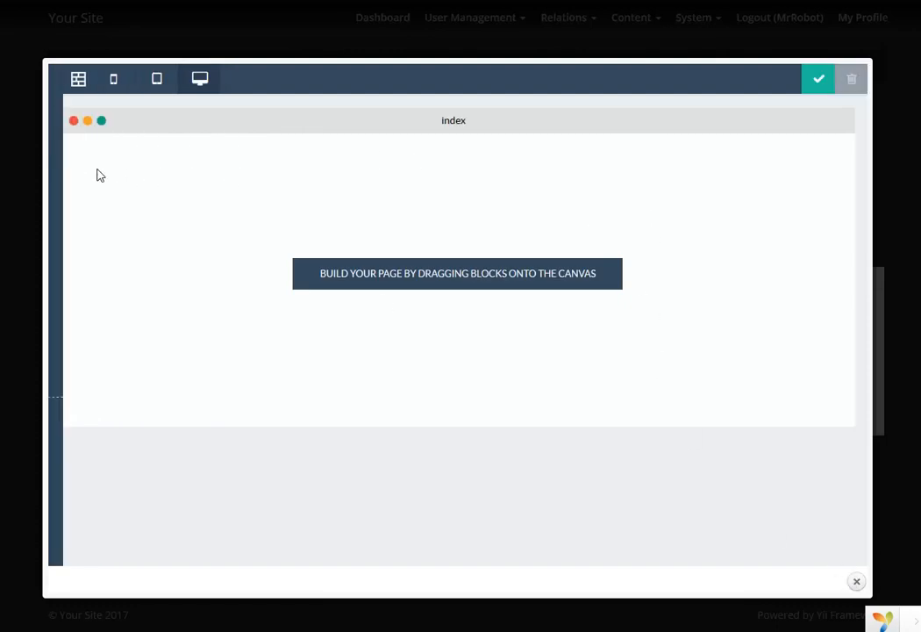
pyautogui.moveTo(56, 168)
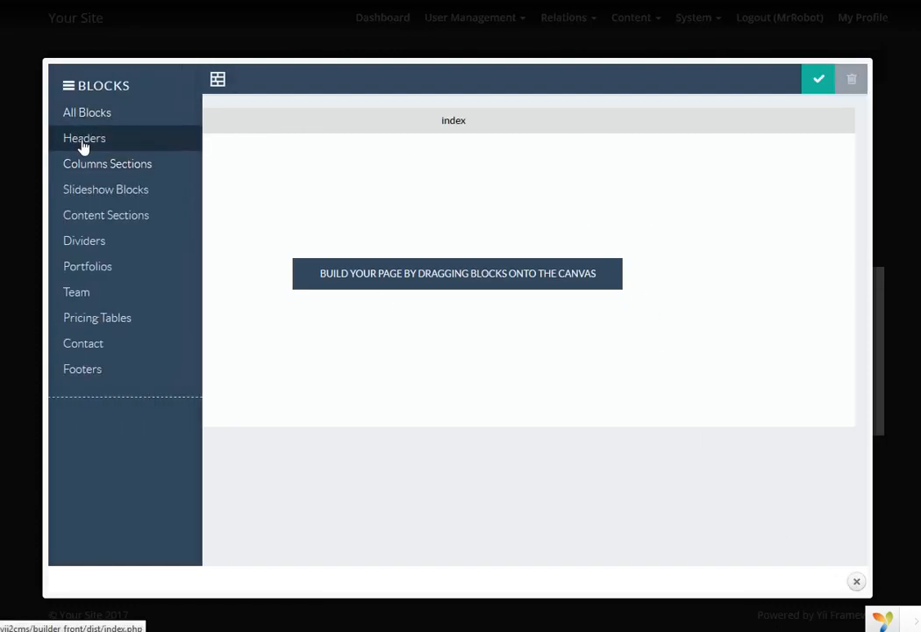
pyautogui.click(84, 139)
pyautogui.click(85, 165)
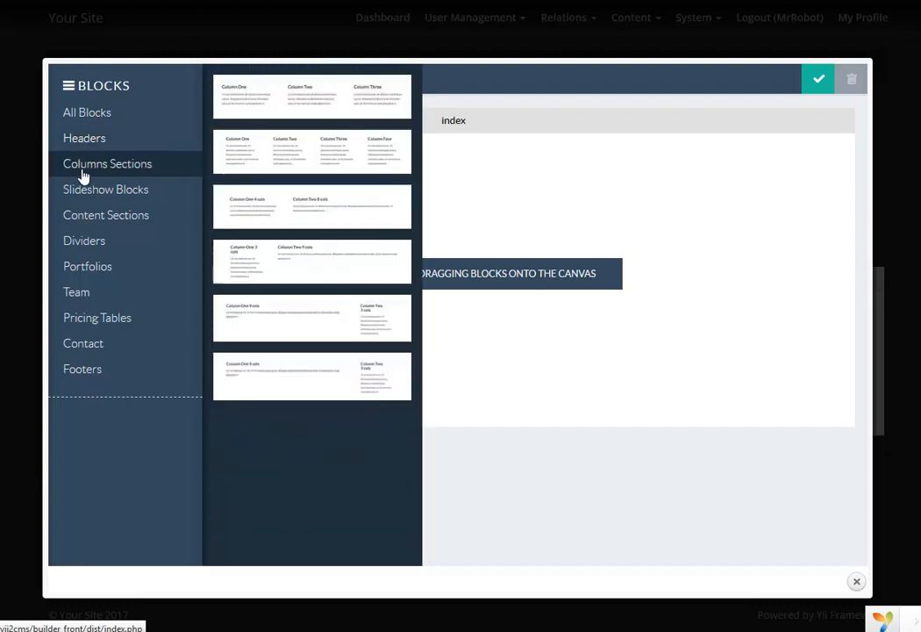
pyautogui.click(79, 193)
pyautogui.click(85, 220)
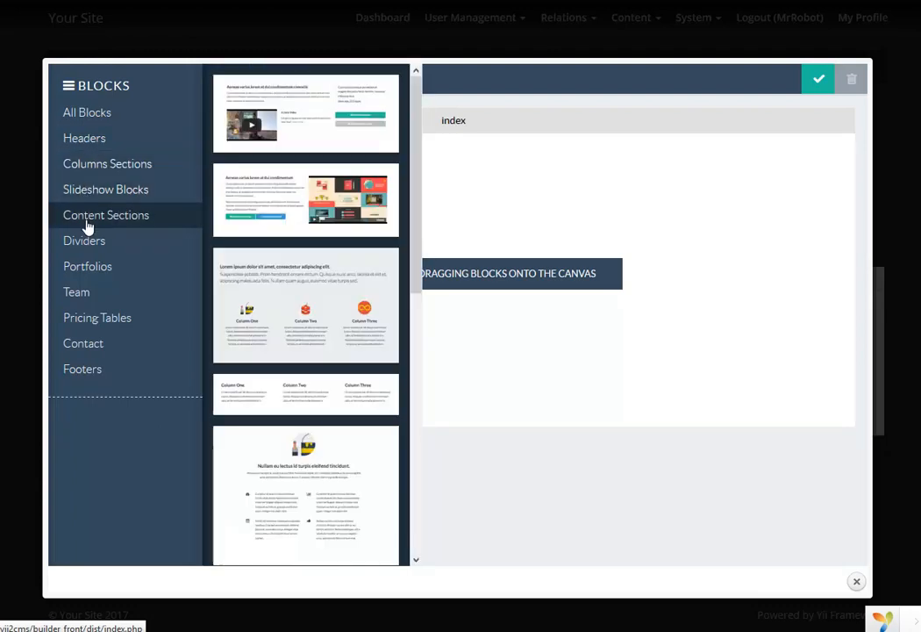
pyautogui.click(85, 250)
pyautogui.click(86, 269)
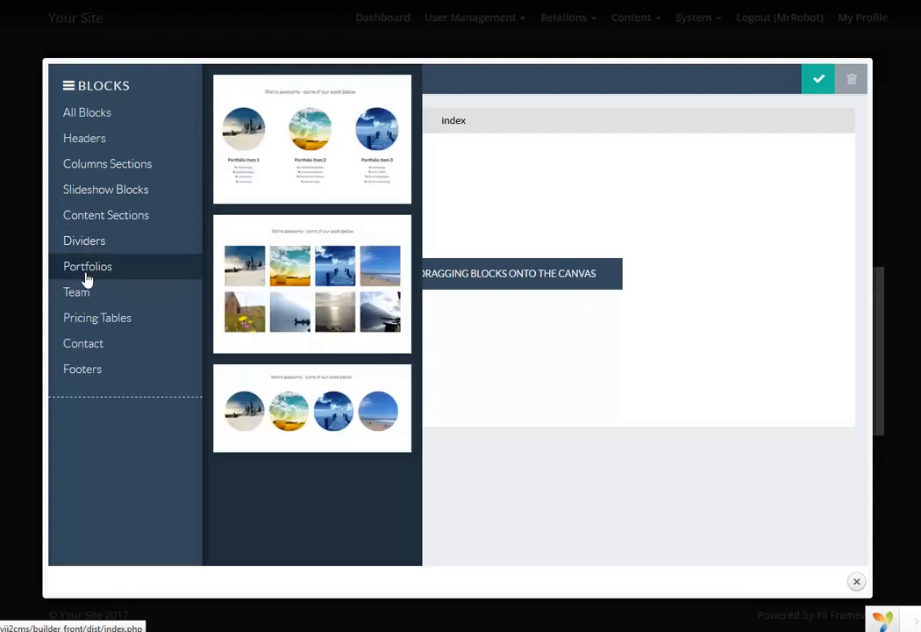
pyautogui.click(87, 298)
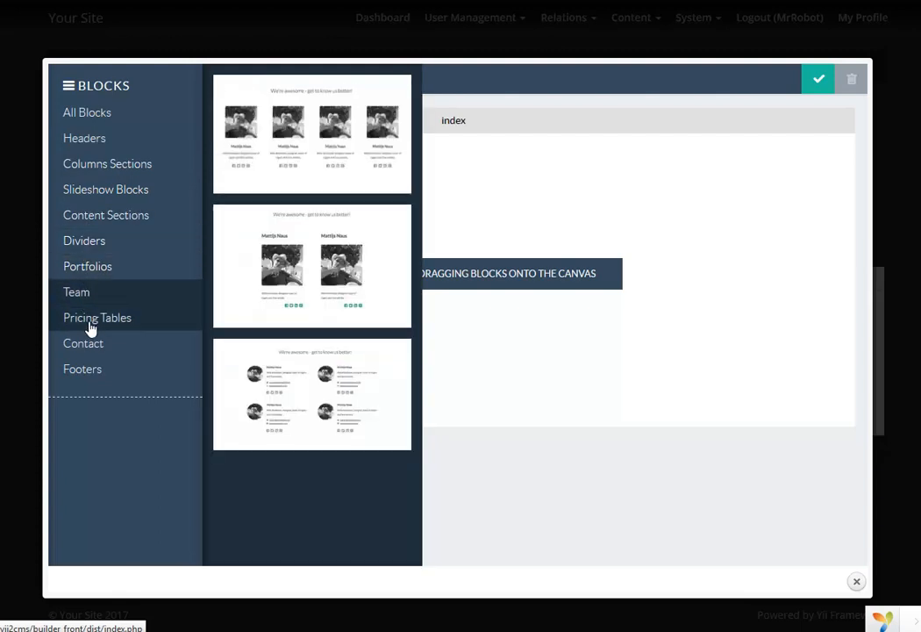
pyautogui.click(88, 321)
pyautogui.click(91, 348)
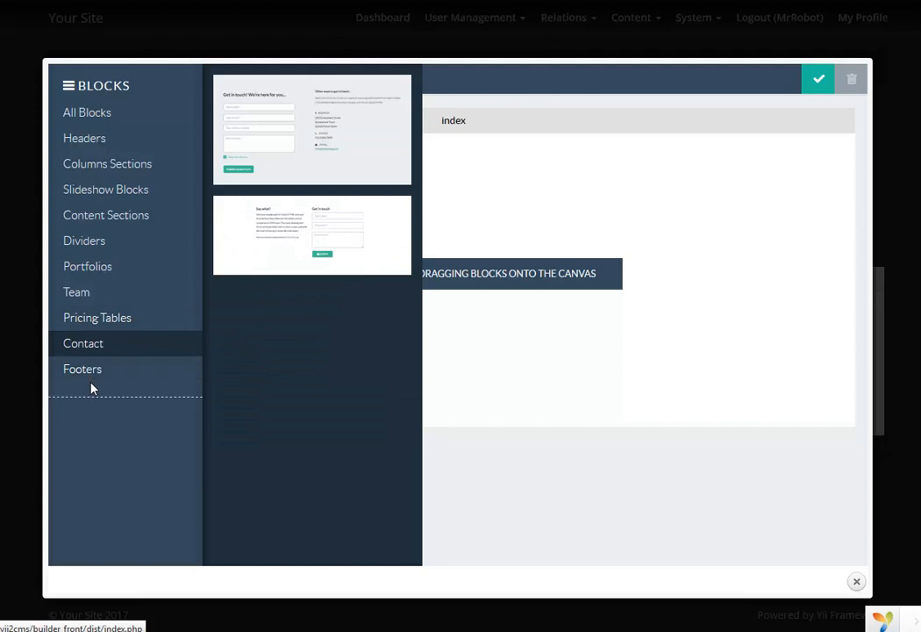
pyautogui.click(72, 217)
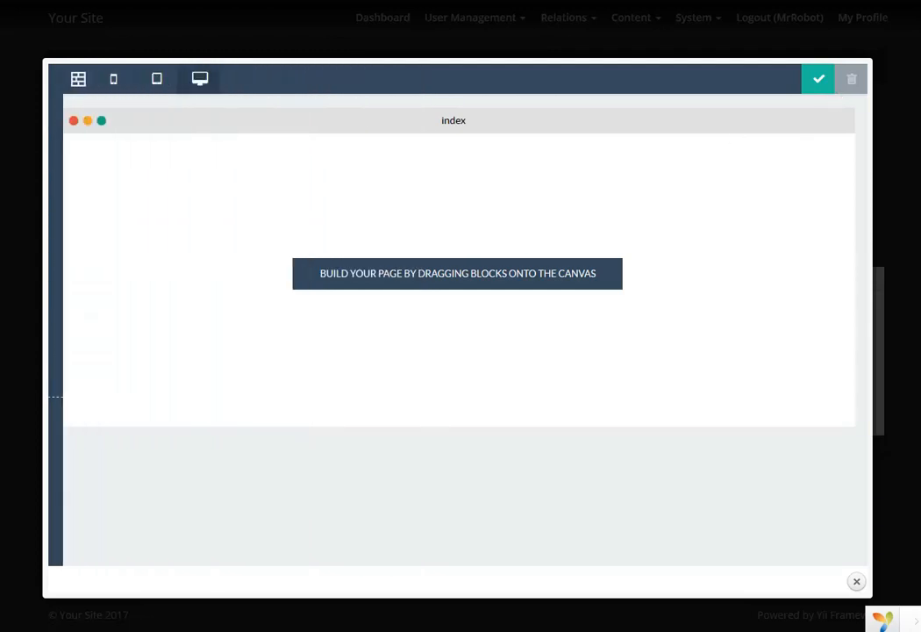
pyautogui.click(857, 583)
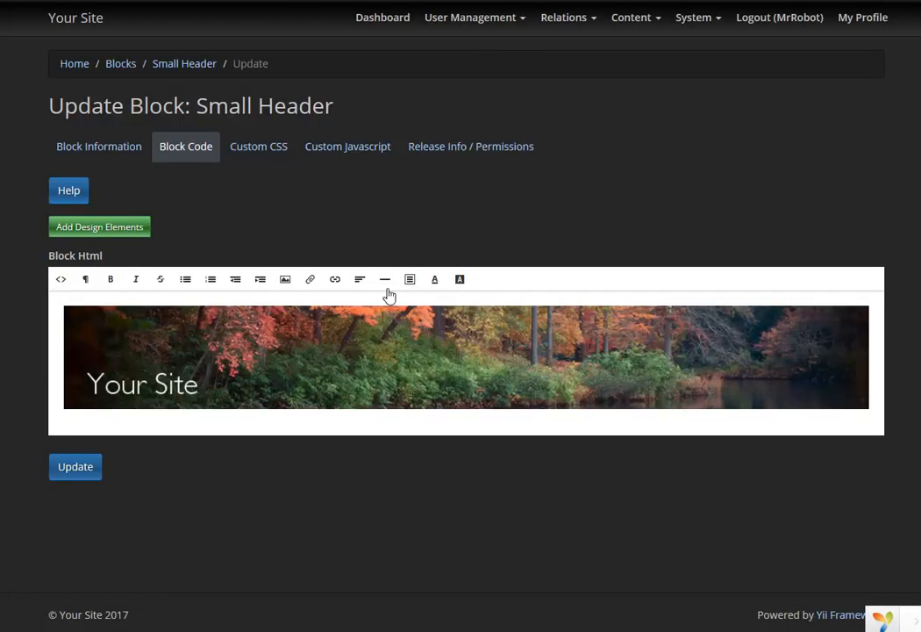
# Browse the previously uploaded images available for insertion into the Small Header block, and close the image chooser without inserting one
pyautogui.click(285, 281)
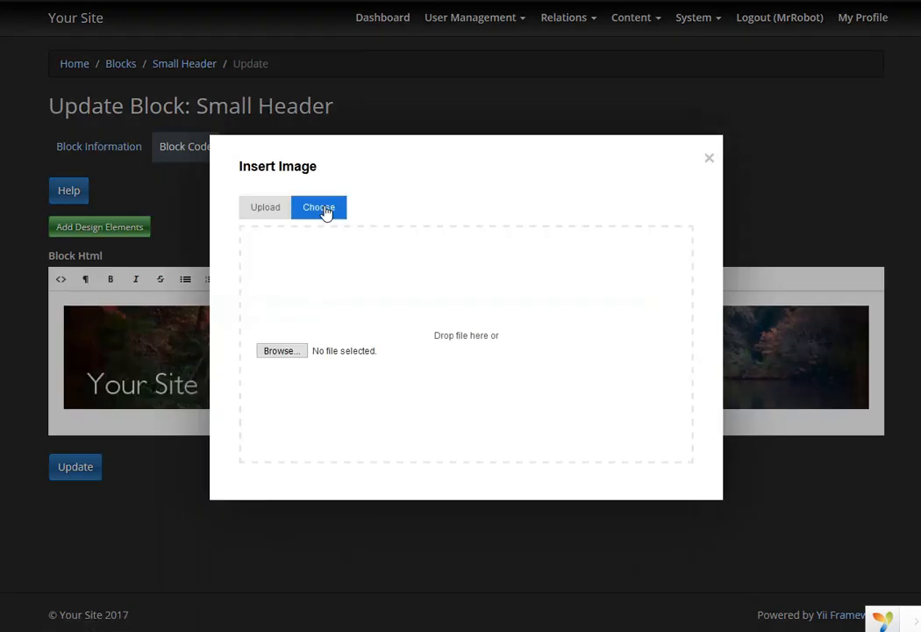
pyautogui.click(321, 209)
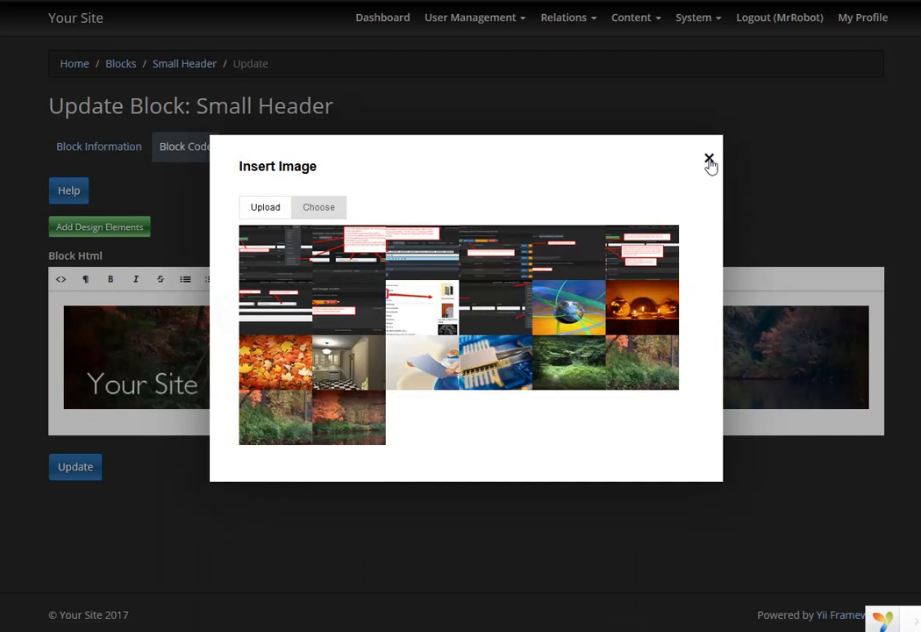
pyautogui.click(709, 161)
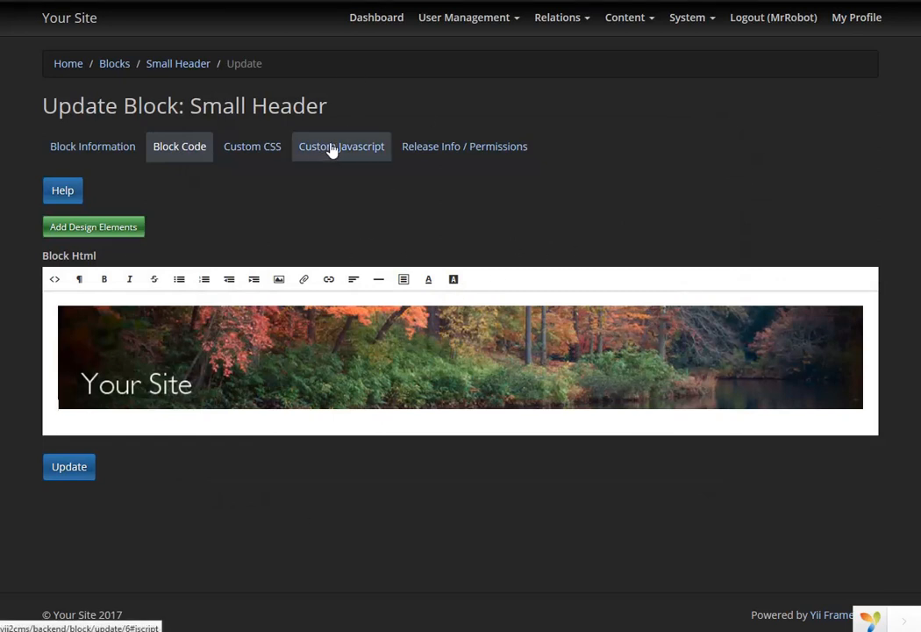
# Review the site's list of pages, and bring up the list of layouts
pyautogui.click(621, 21)
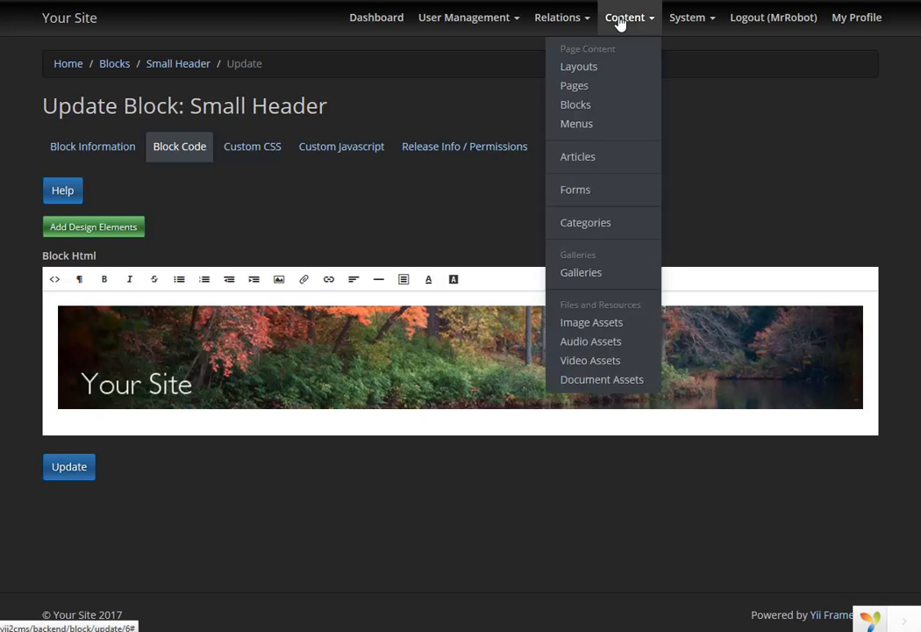
pyautogui.click(578, 92)
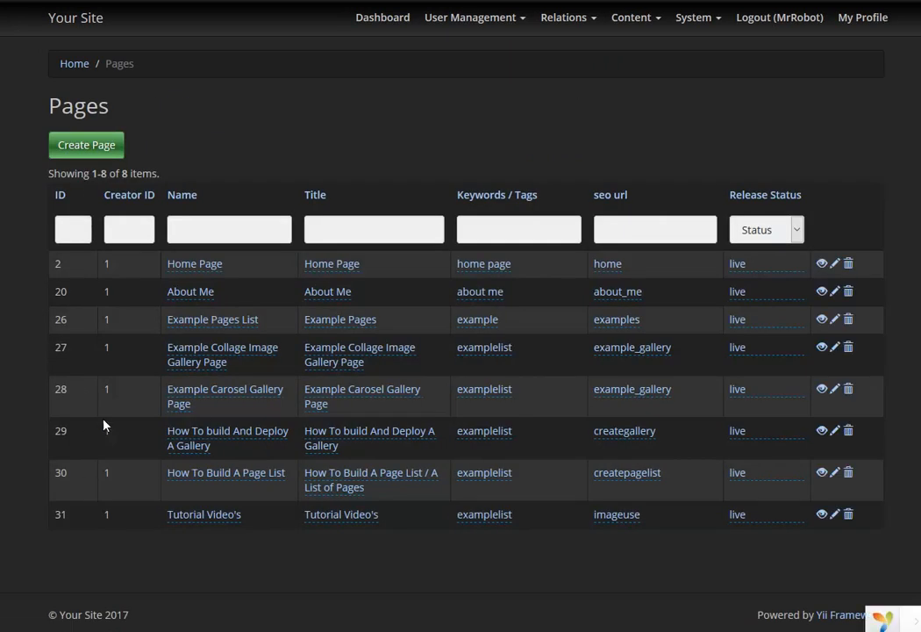
pyautogui.click(636, 21)
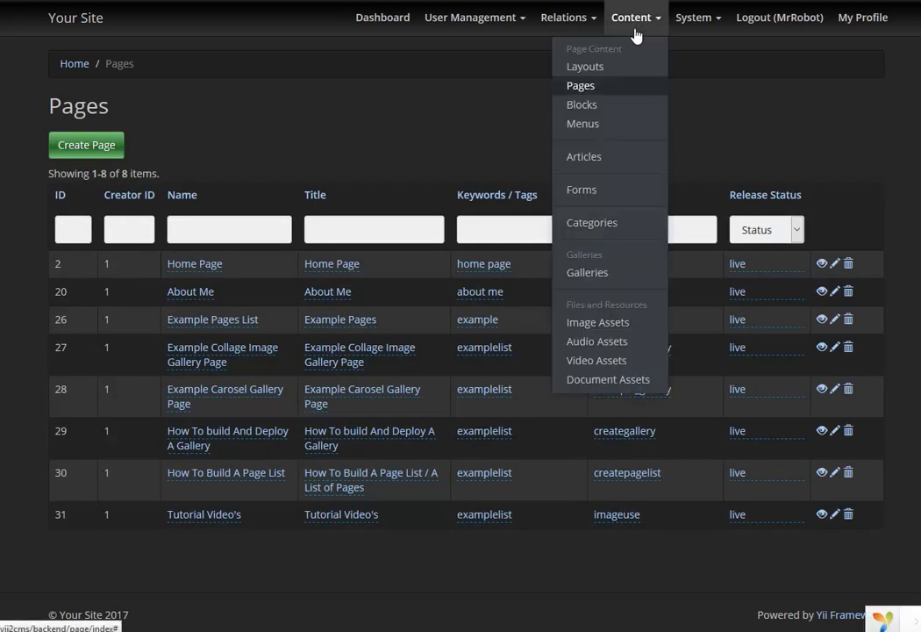
pyautogui.click(607, 68)
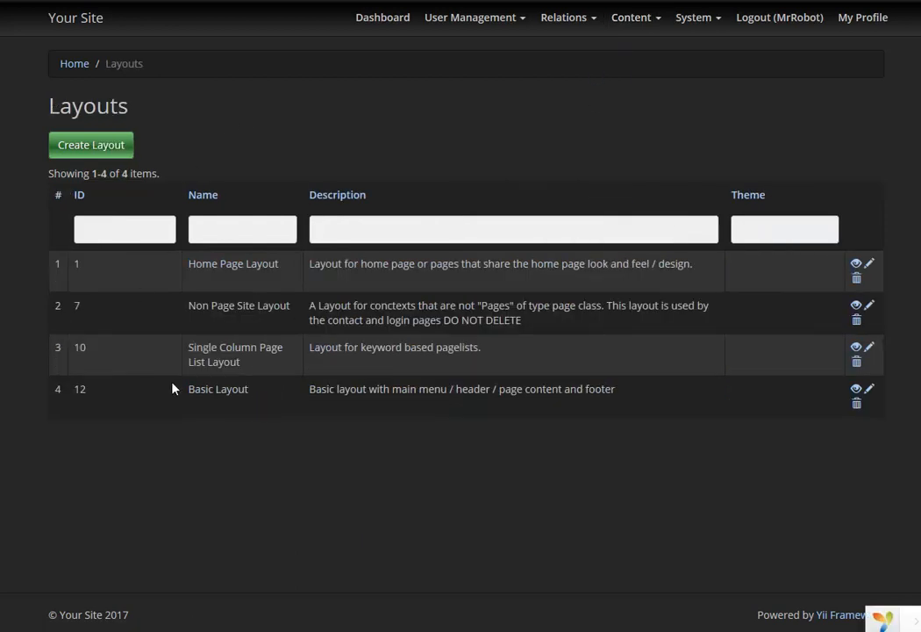
# Open the Basic Layout for updating and examine its HTML token placement and assigned custom blocks
pyautogui.click(869, 391)
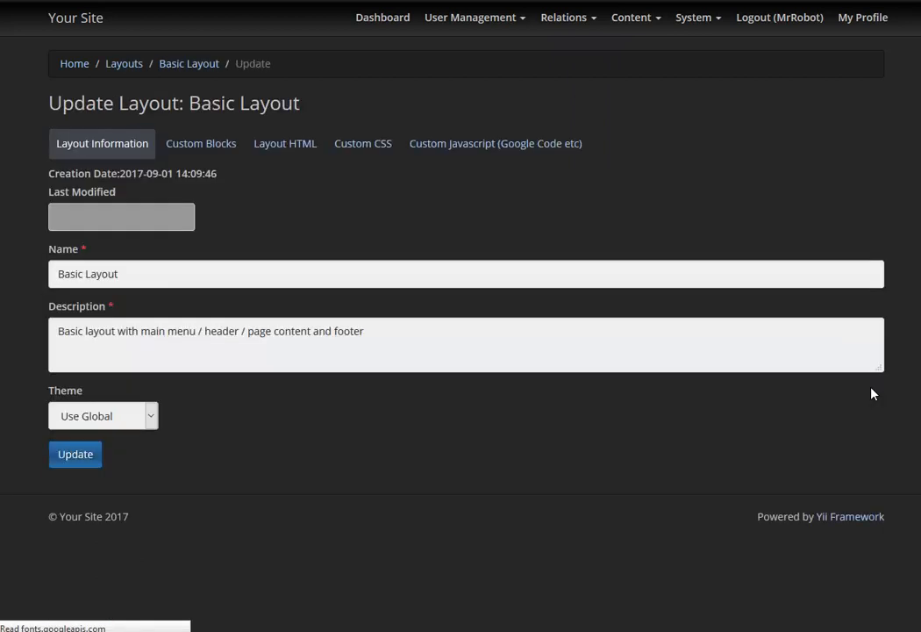
pyautogui.click(261, 149)
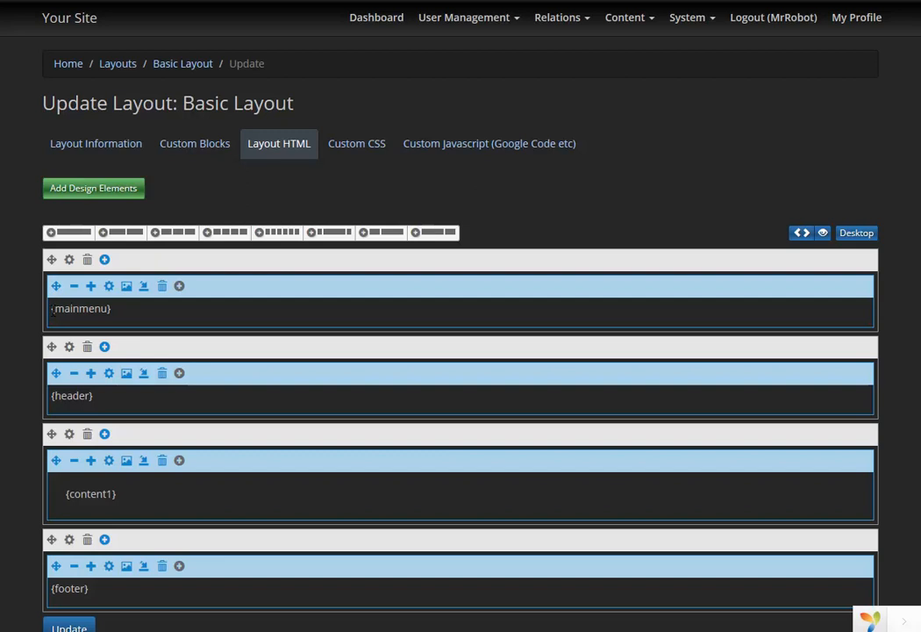
pyautogui.click(198, 148)
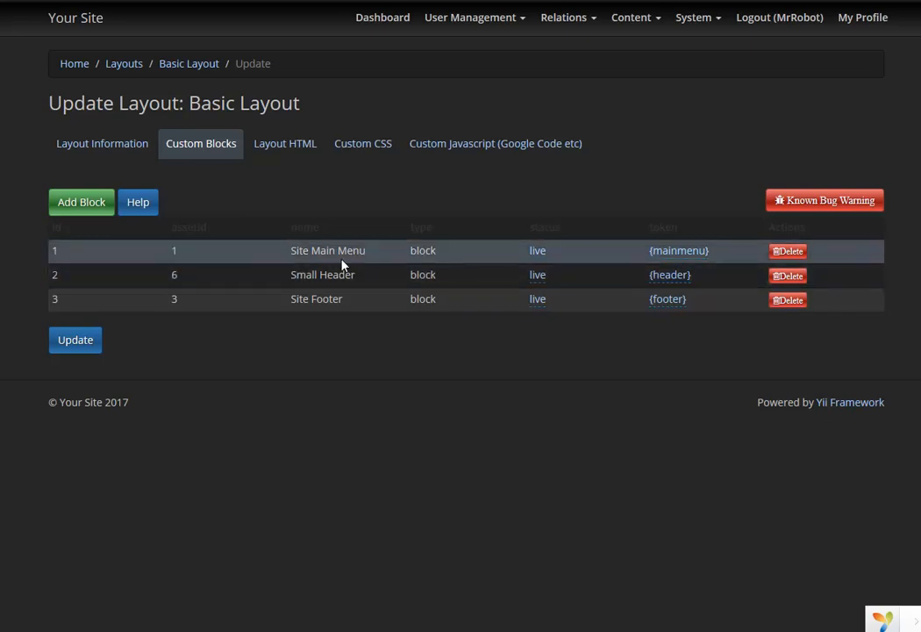
# Show the Basic Layout's form for adding a block with its token text, and read and dismiss the known bug warning
pyautogui.click(84, 202)
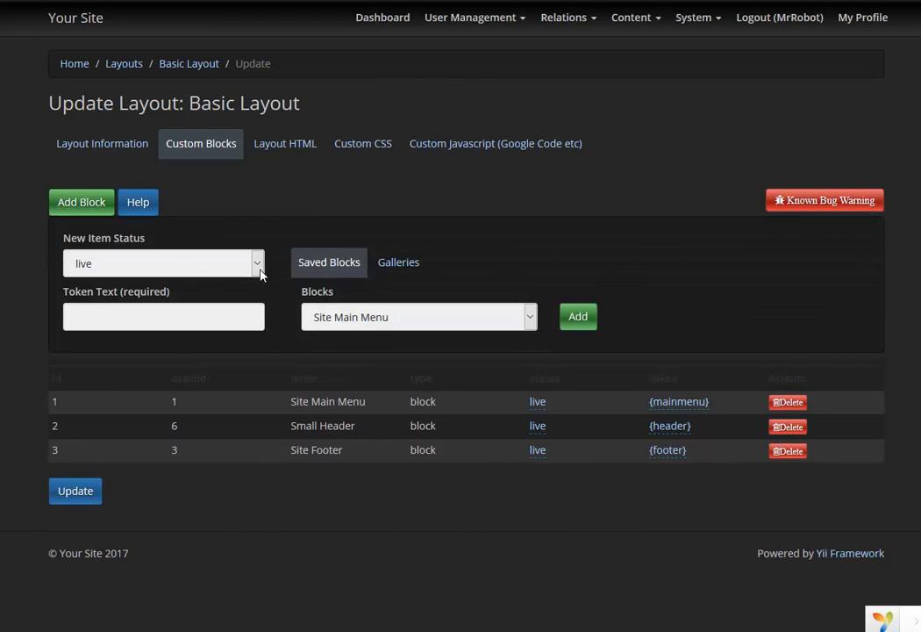
pyautogui.click(176, 317)
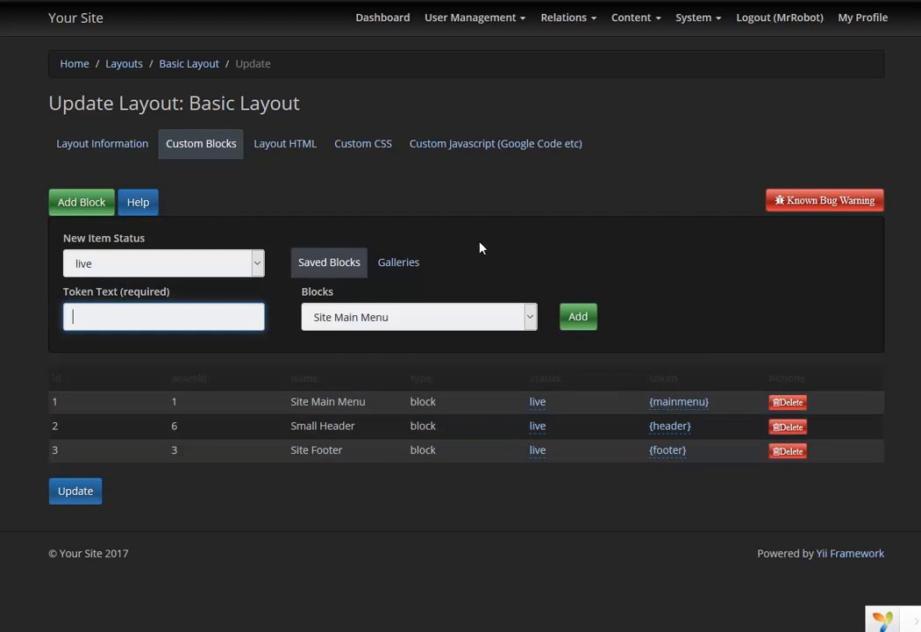
pyautogui.click(830, 202)
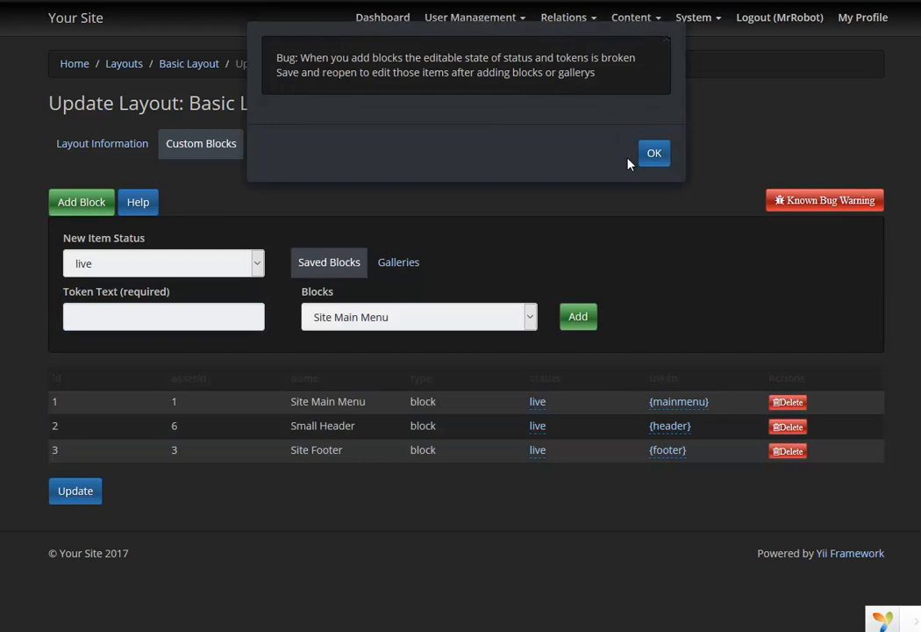
pyautogui.click(653, 153)
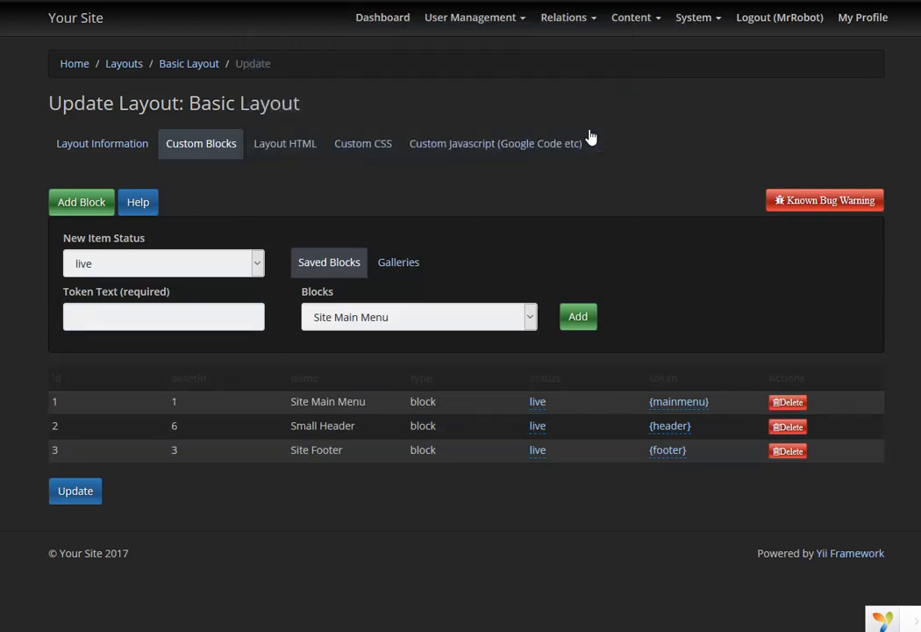